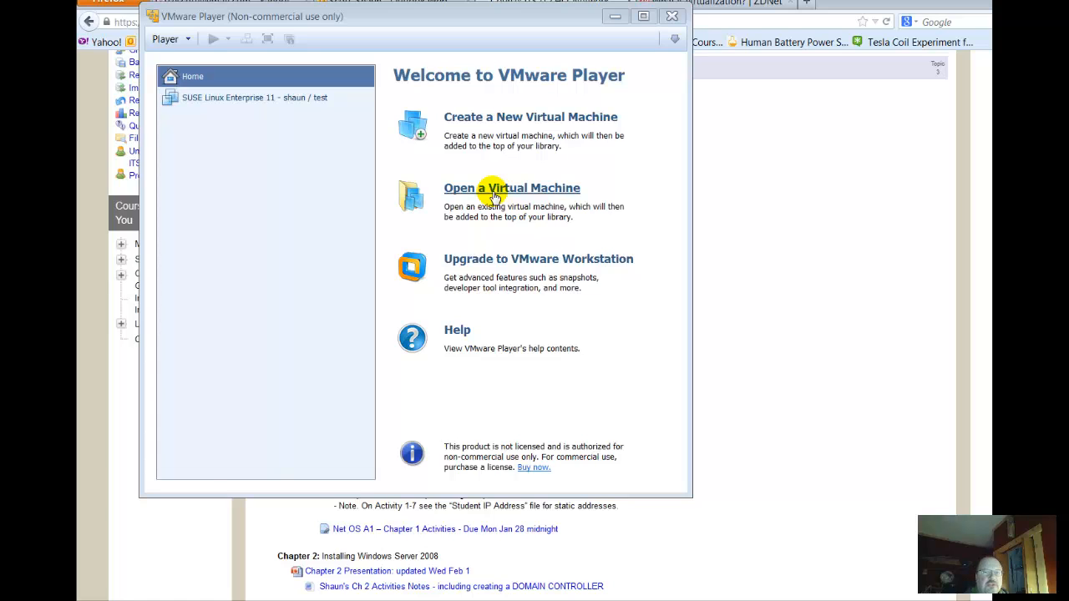
Start a new virtual machine that installs from the win_serv_x32_2008.iso disc image
click(473, 118)
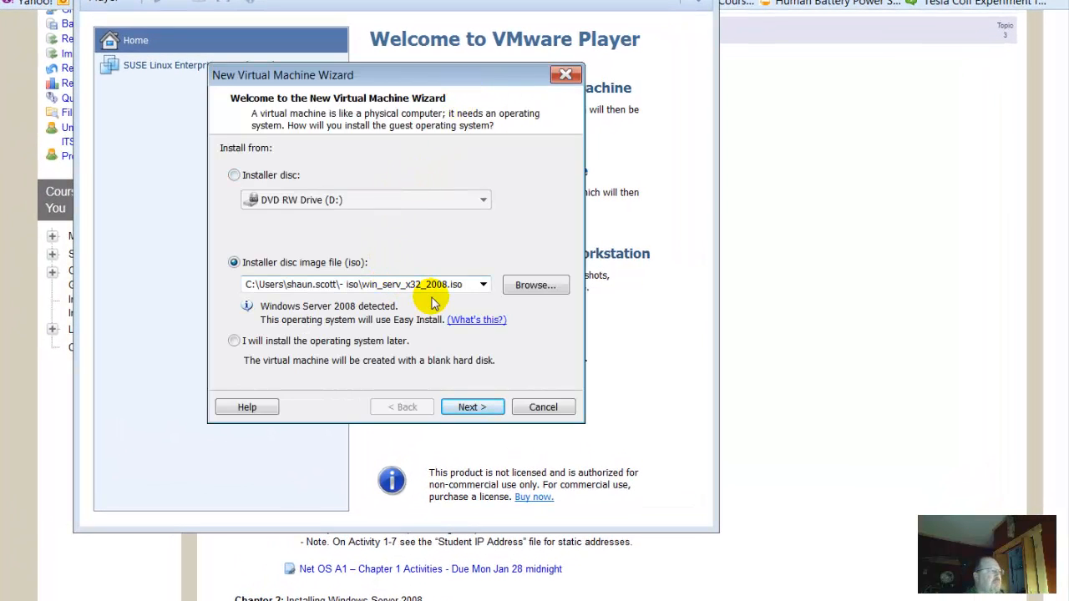
click(536, 286)
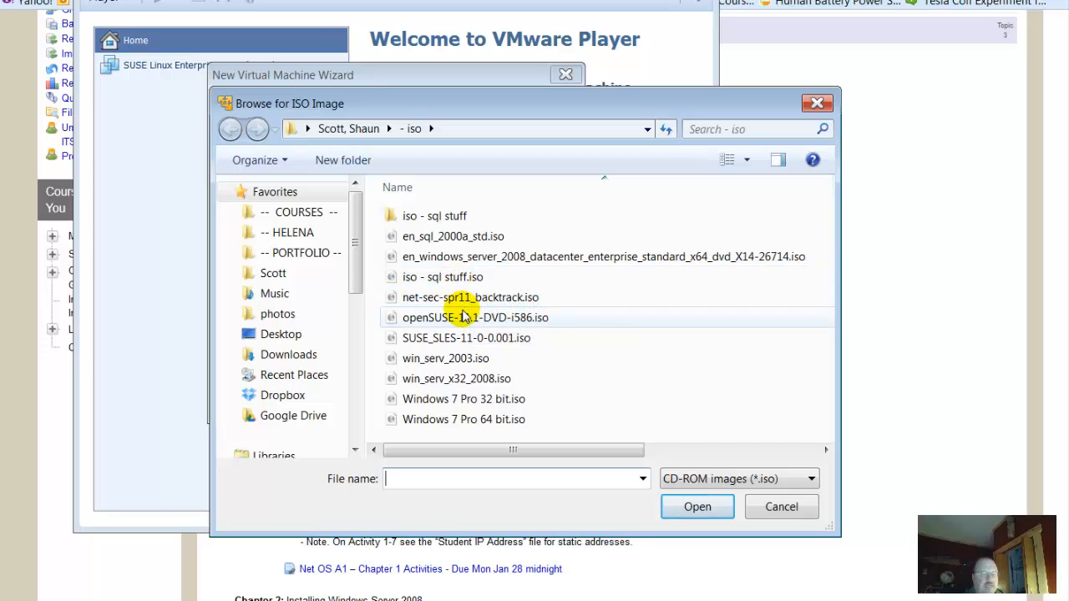
click(488, 380)
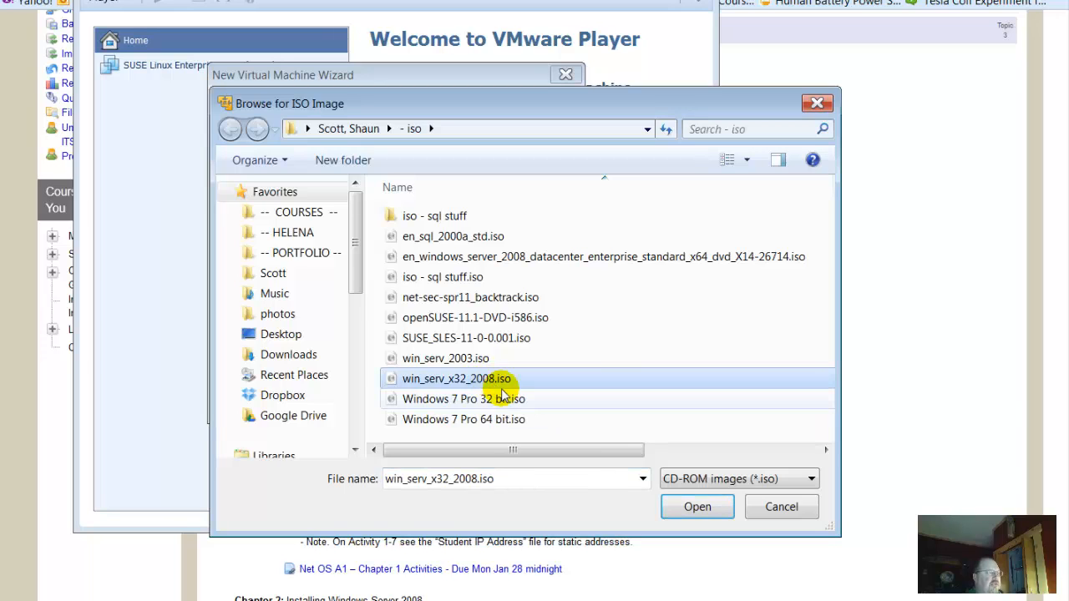
click(693, 503)
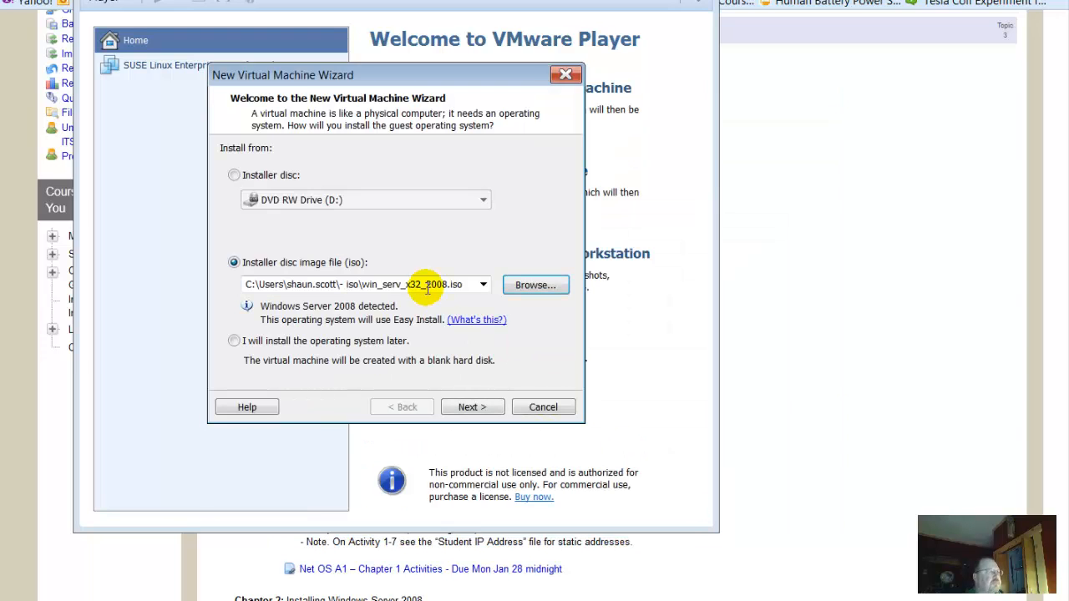
Advance to Easy Install Information and enter the Windows product key
click(491, 408)
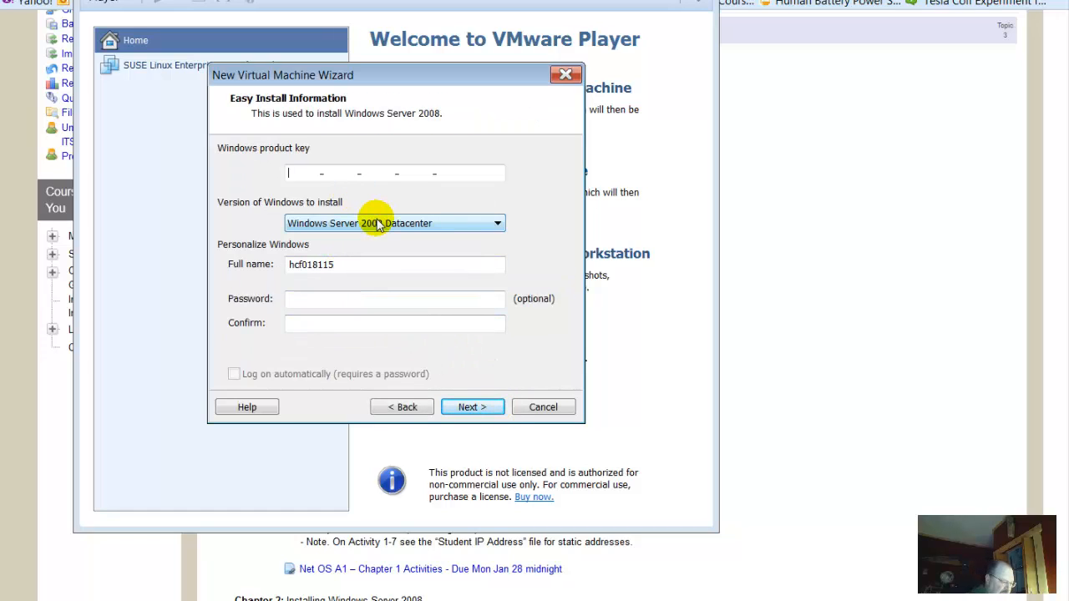
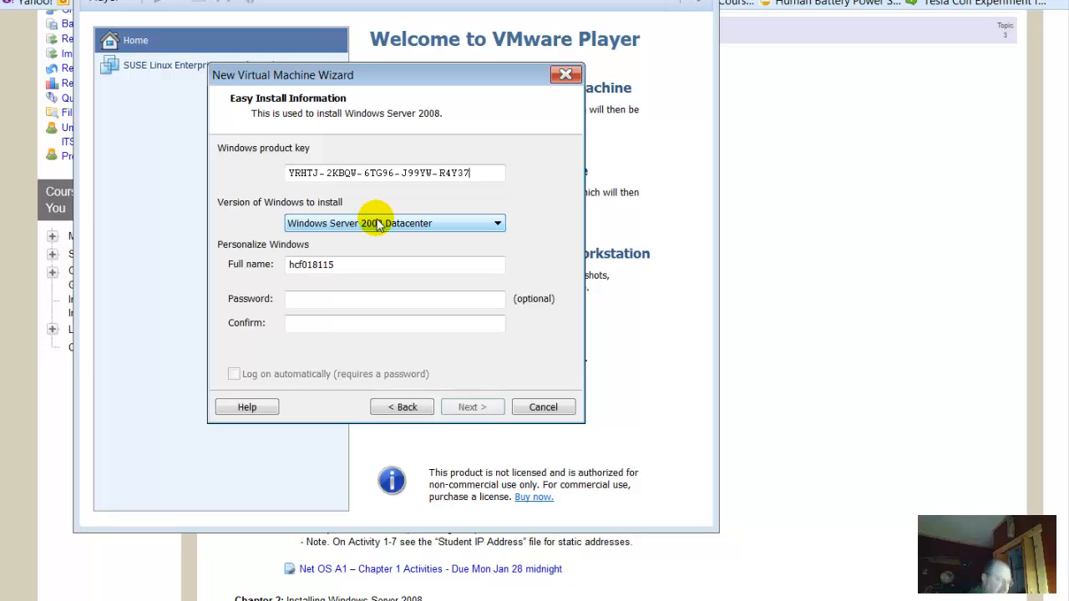
Choose Windows Server 2008 Standard and replace the full name with the user's first name
click(377, 223)
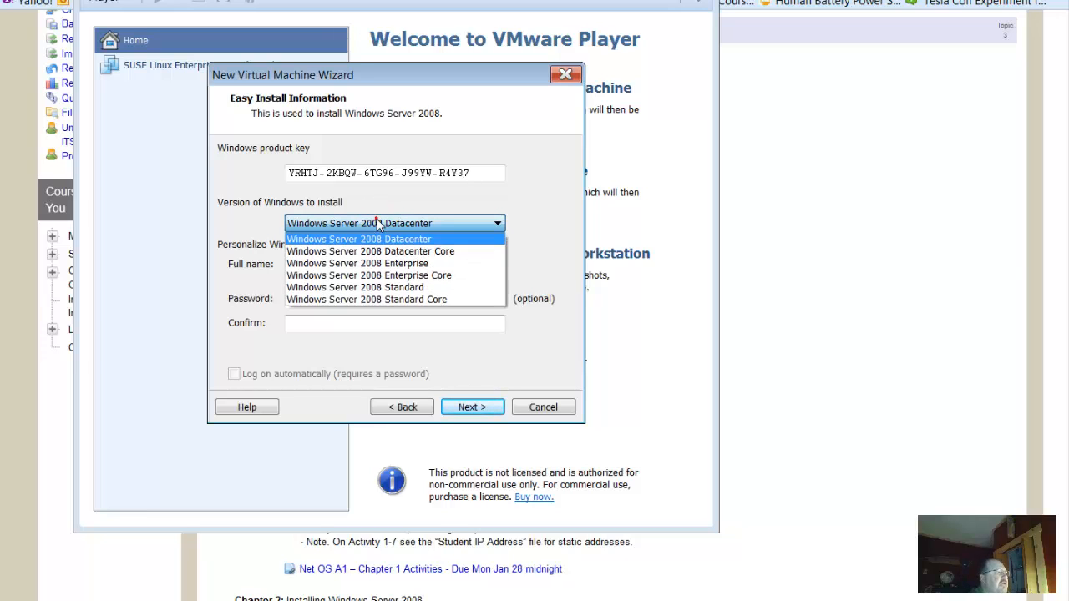
click(383, 288)
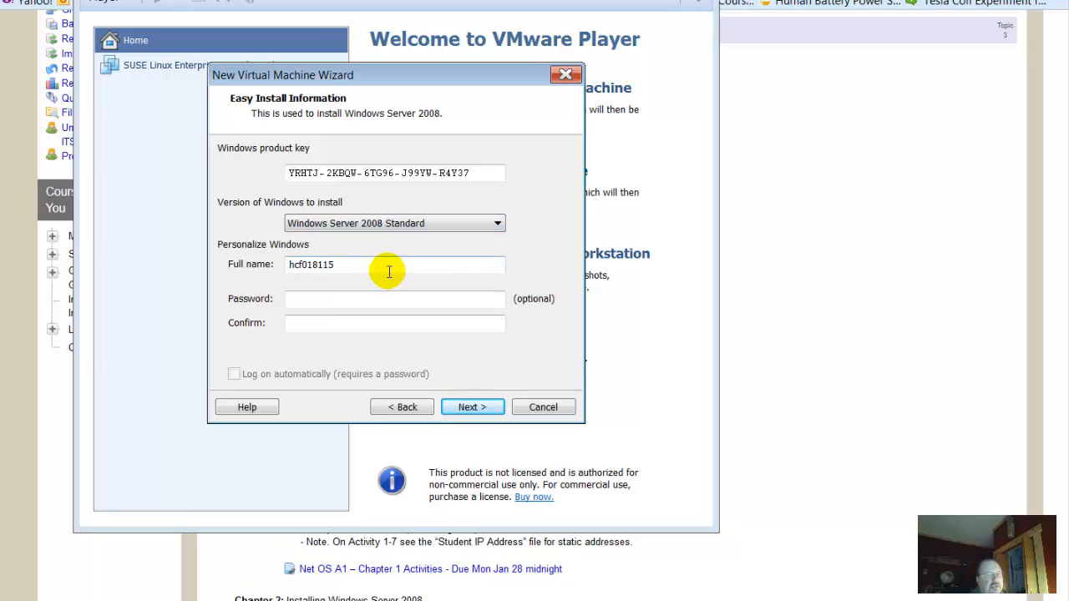
double_click(386, 271)
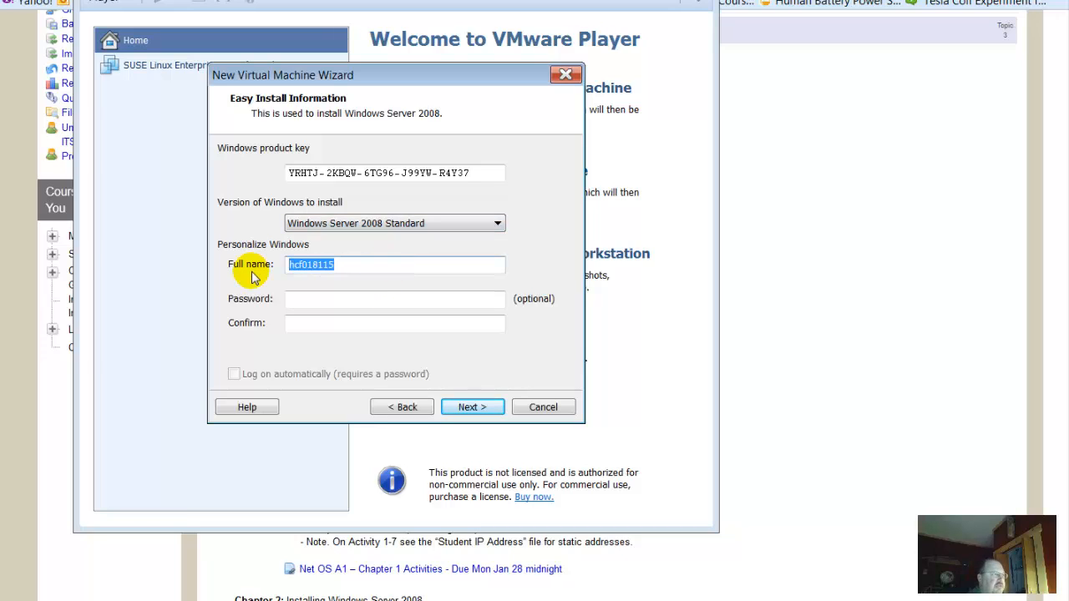
key(BackSpace)
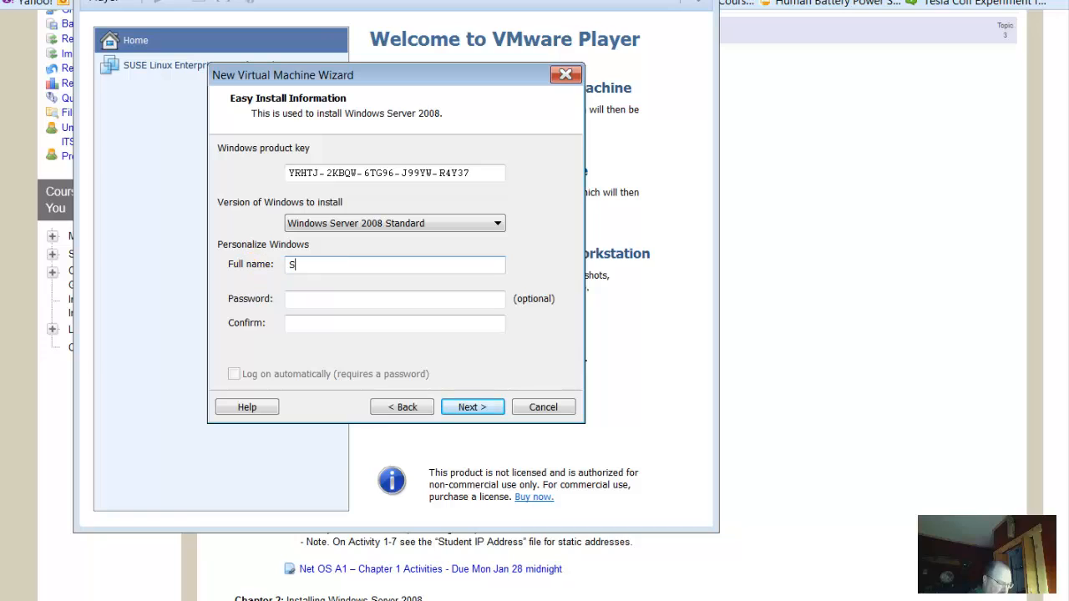
text(shaun)
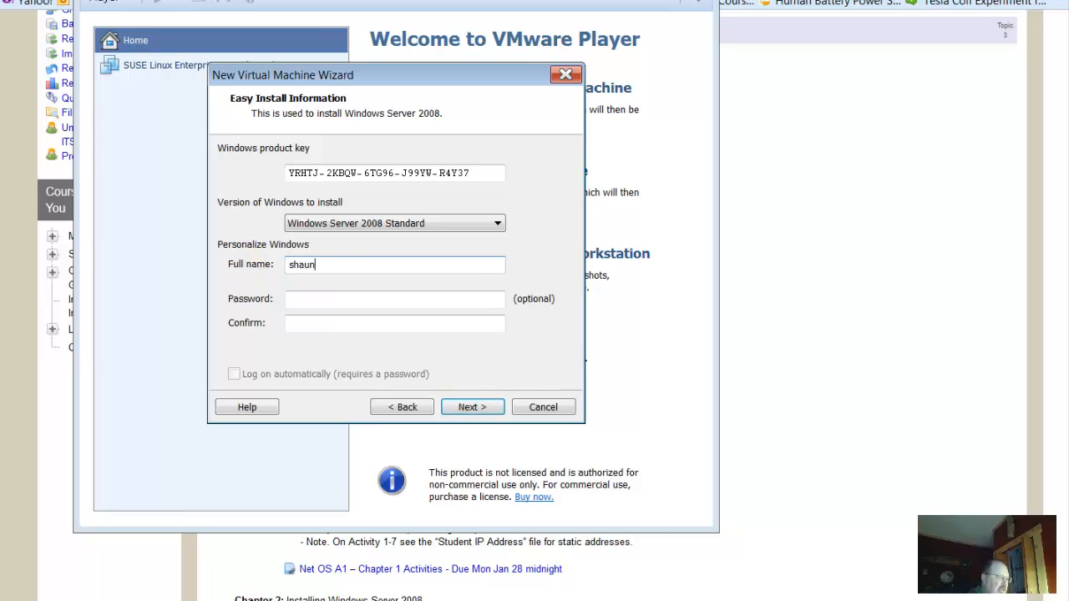
key(Tab)
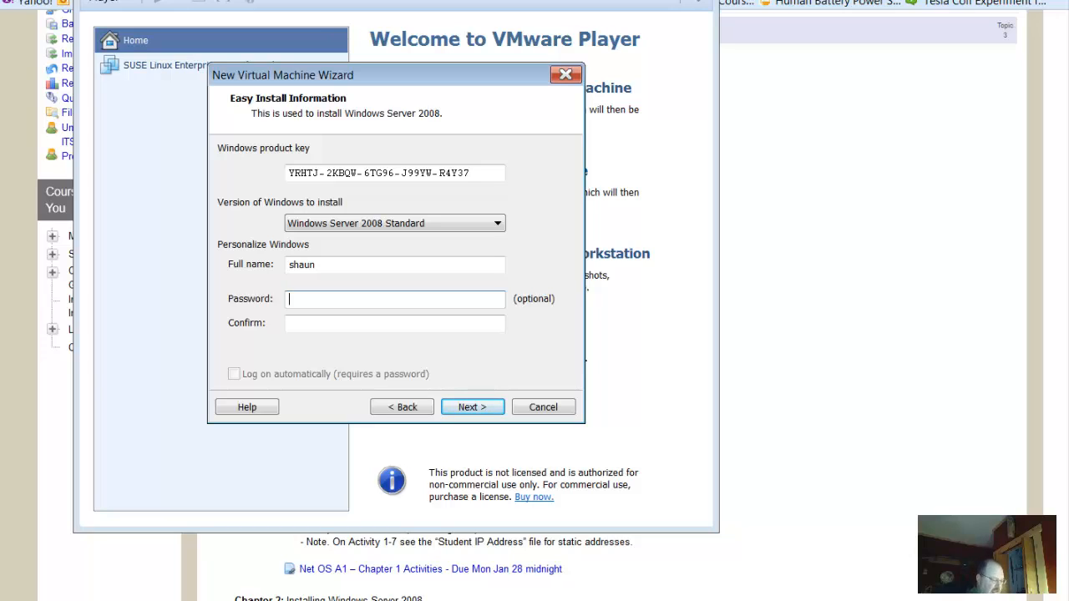
Enter and confirm the account password, enable automatic logon, and continue
text(Passw)
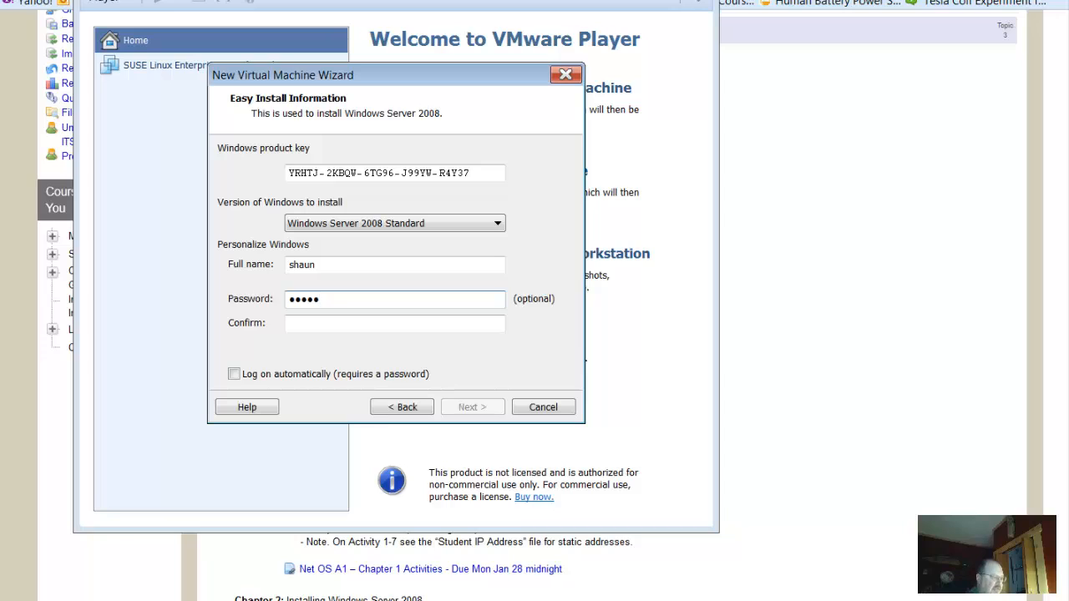
text(ord)
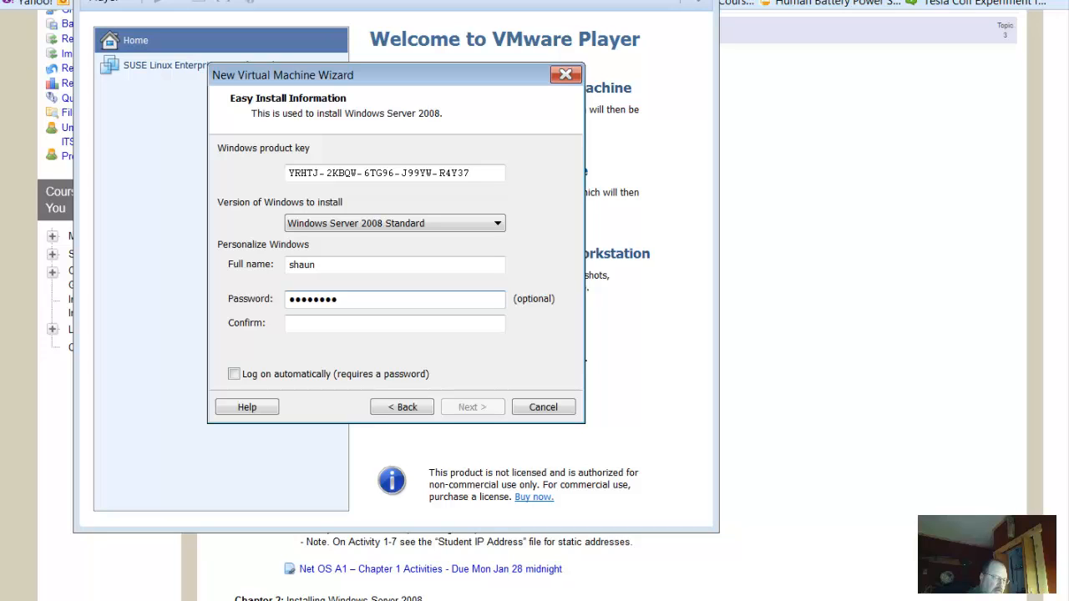
key(Tab)
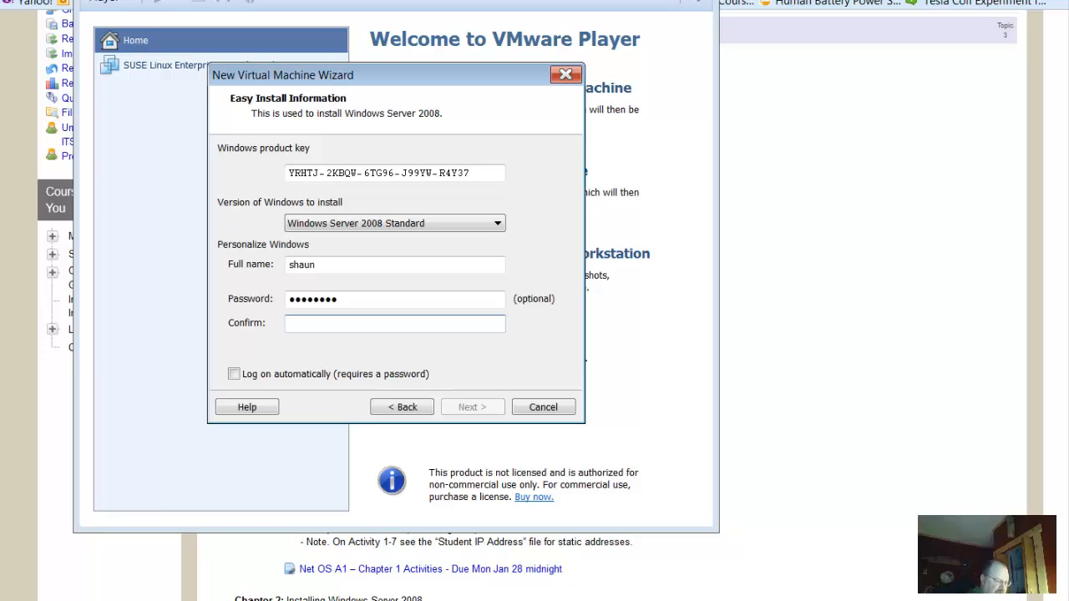
text(●●●●●●●)
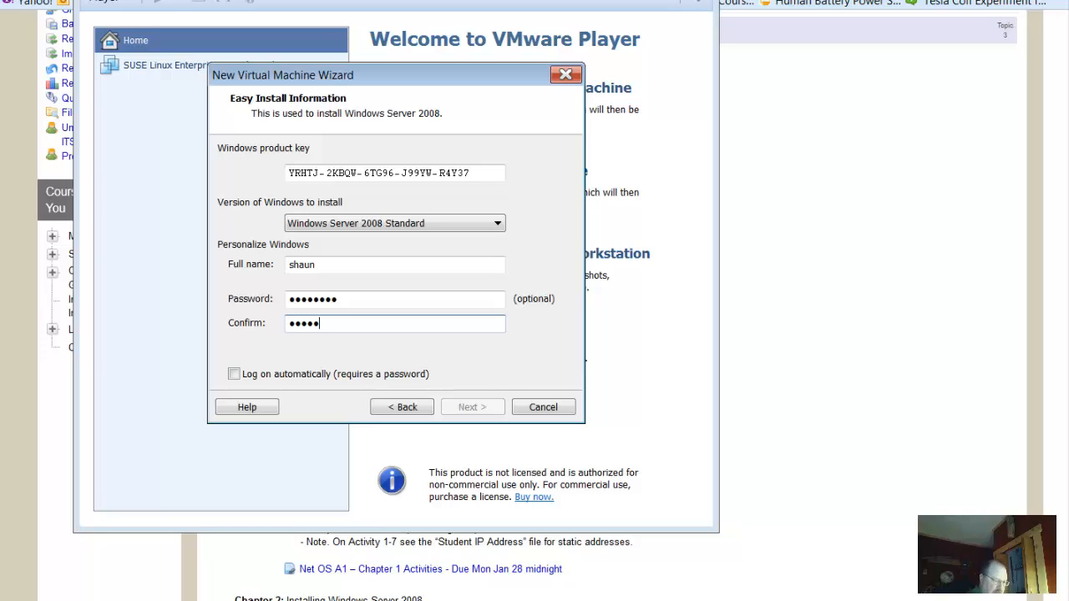
text(●)
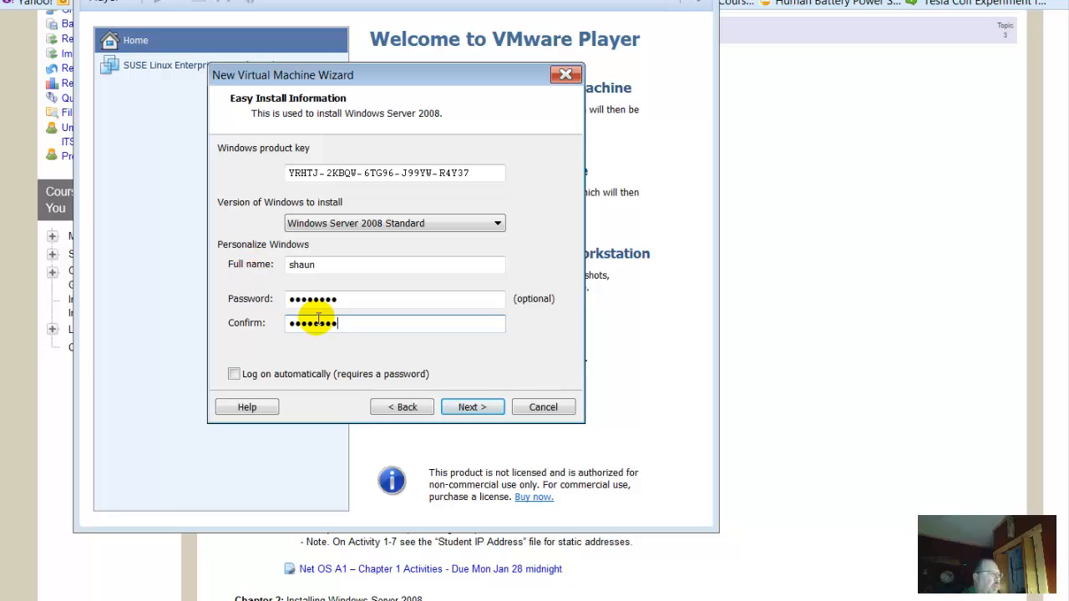
click(248, 375)
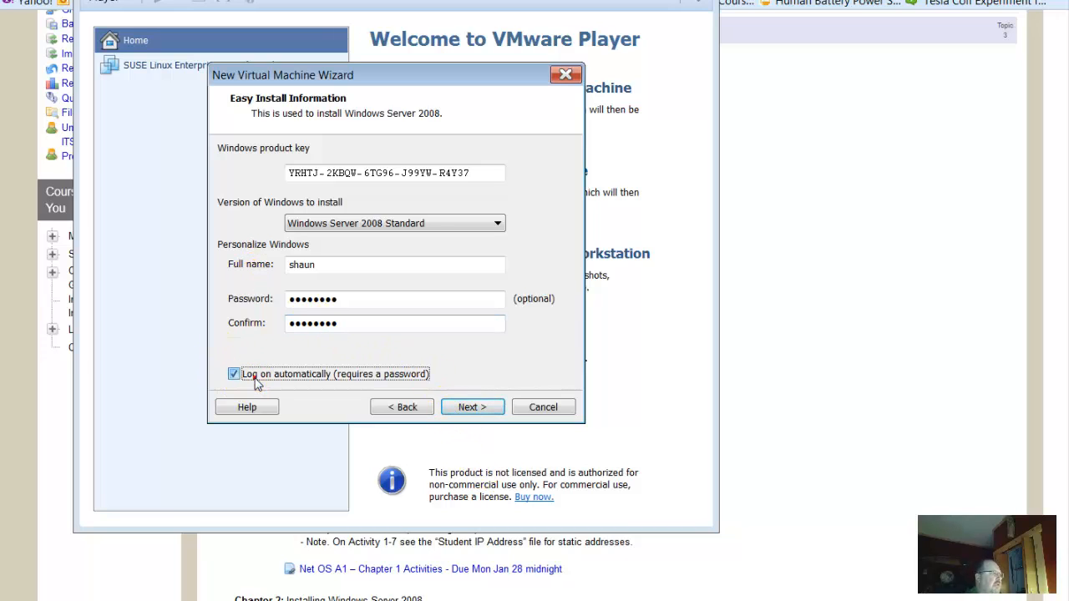
click(469, 408)
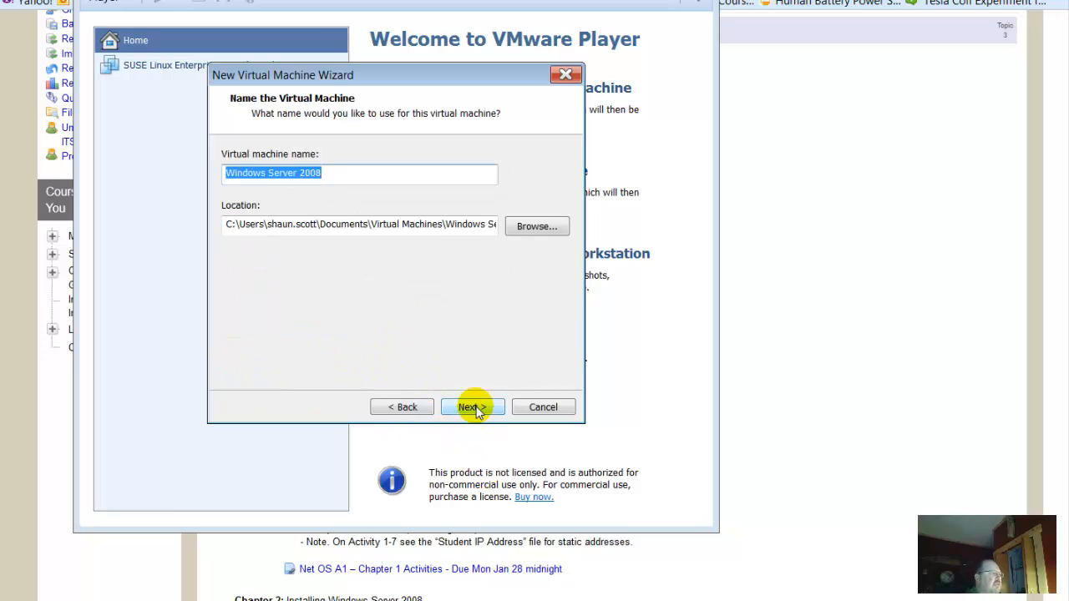
Append a dash and the user's first name to the 'Windows Server 2008' machine name
click(370, 173)
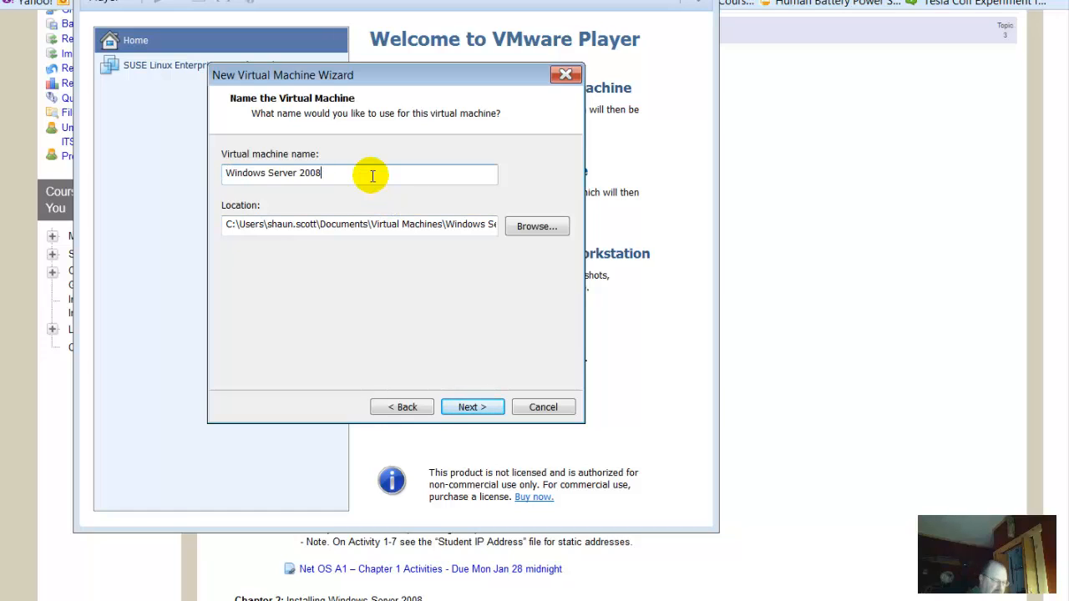
text(-)
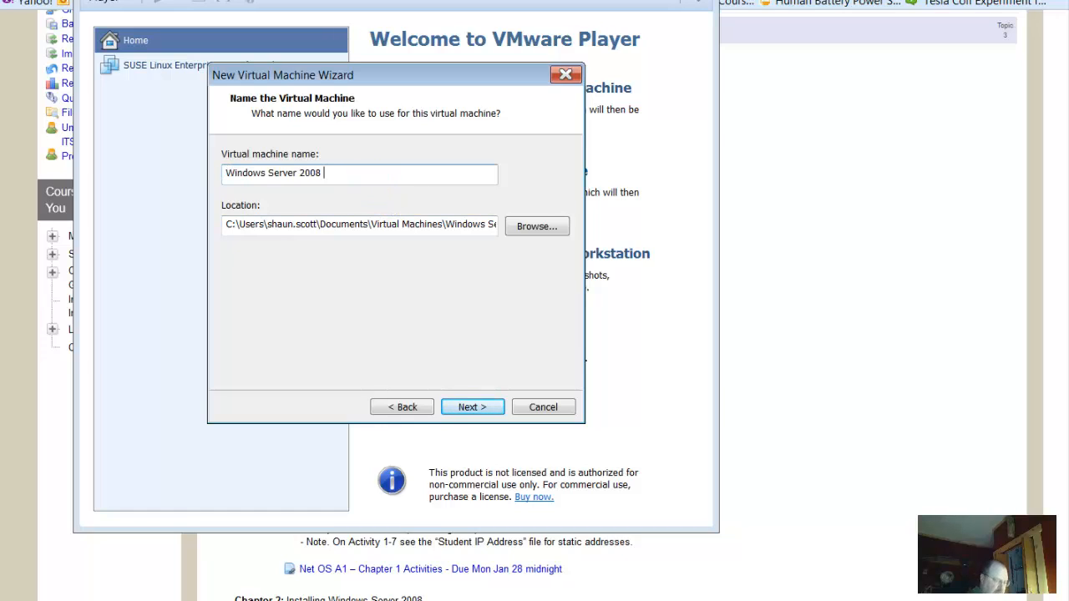
text( - Sjha)
key(BackSpace)
key(BackSpace)
key(BackSpace)
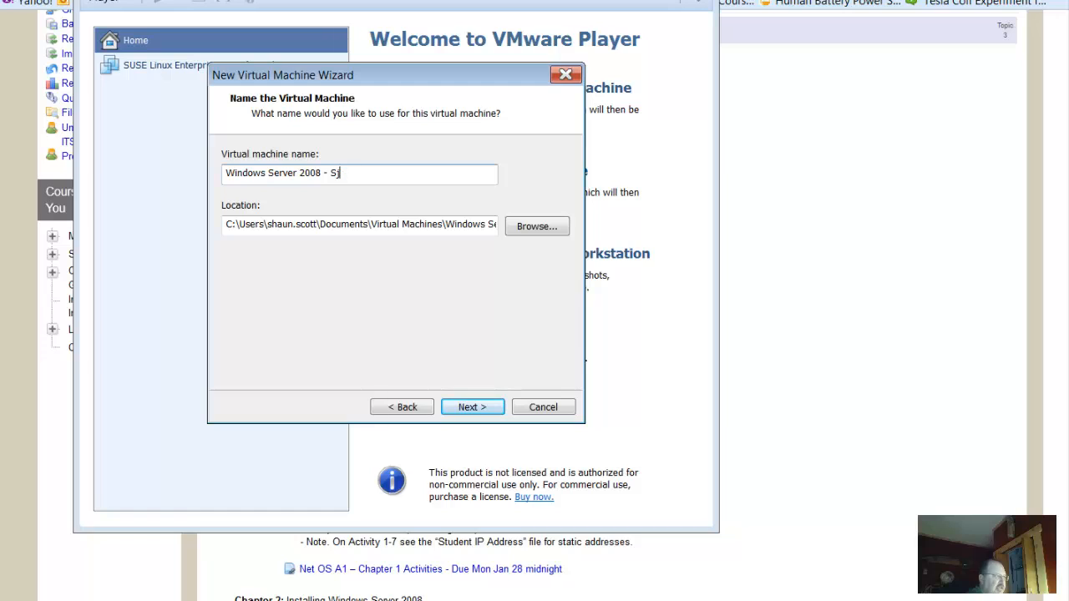
text(haun)
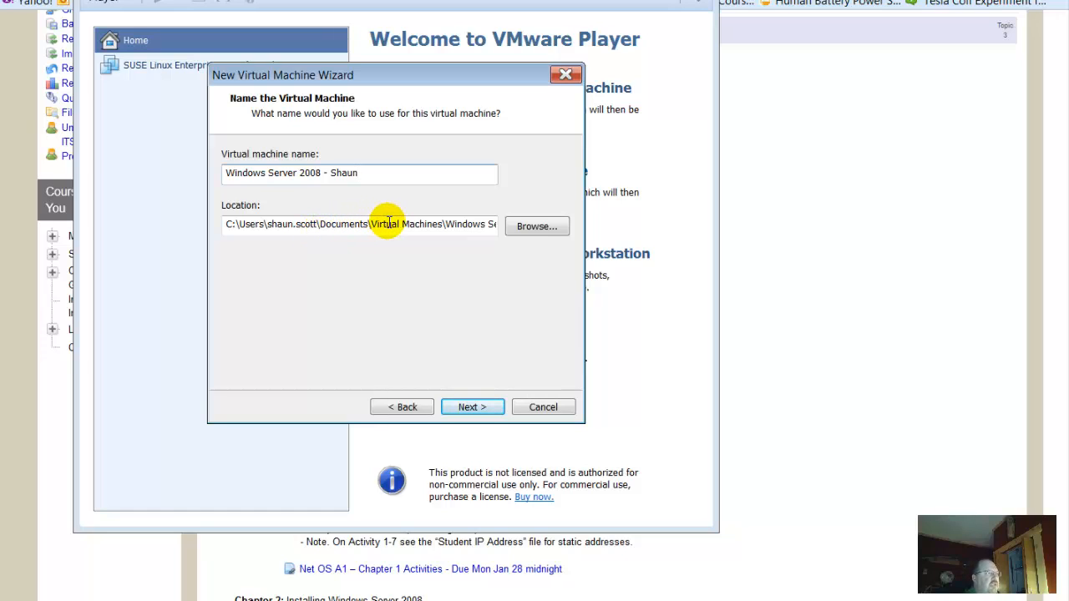
click(314, 227)
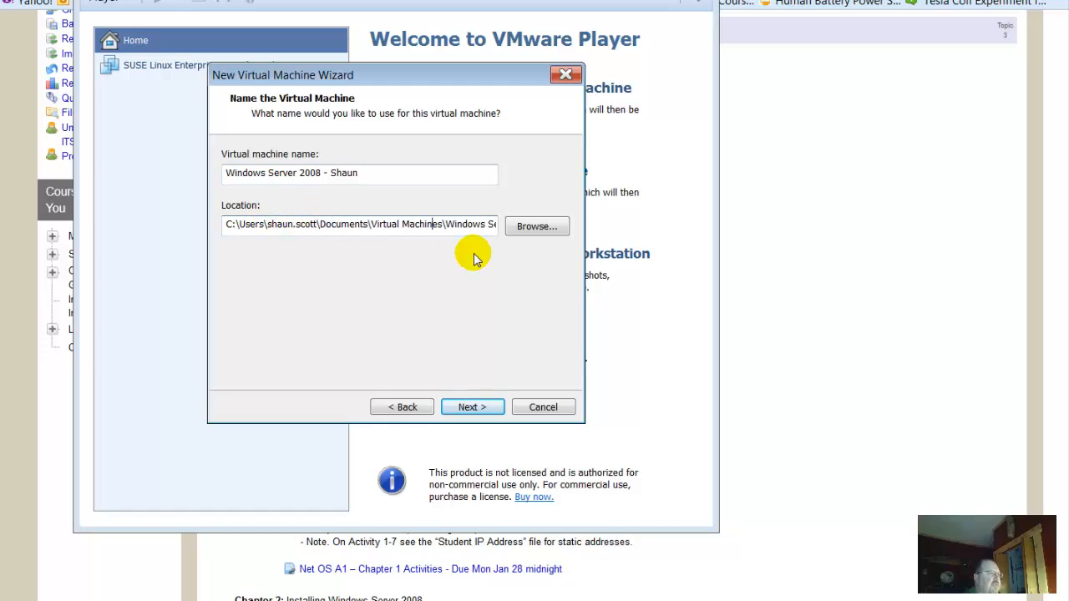
key(Right)
key(Right)
key(Right)
key(Right)
key(Right)
key(Right)
key(Right)
key(Right)
key(Right)
key(Right)
key(Right)
key(Right)
key(Right)
key(Right)
key(Right)
key(Right)
key(Right)
key(Right)
key(Right)
key(Right)
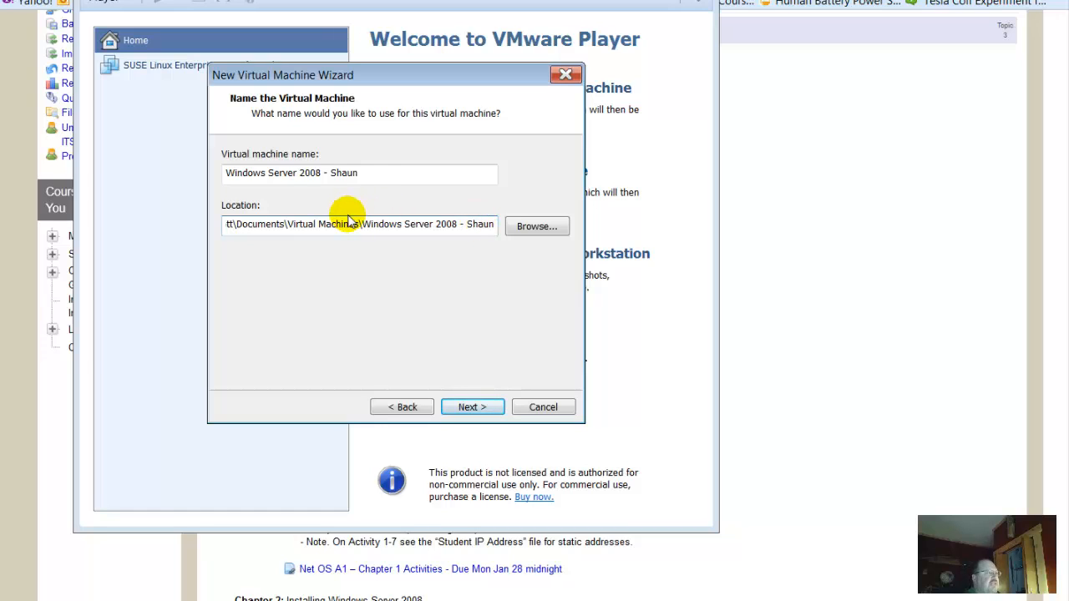
After the path-already-exists error, rename the Location folder to a 'v1' version
click(470, 407)
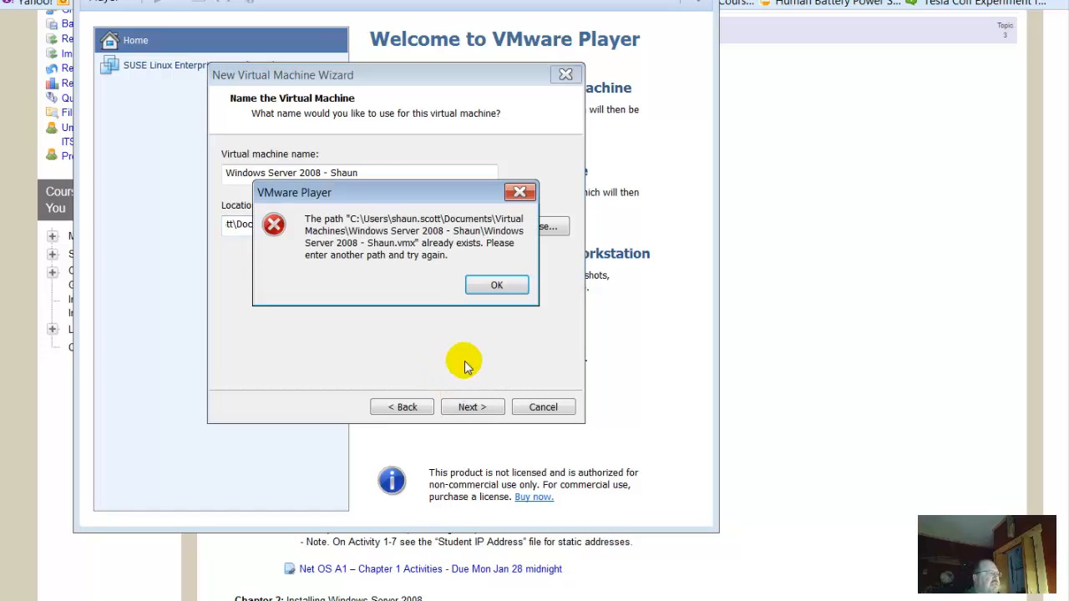
click(497, 285)
click(461, 225)
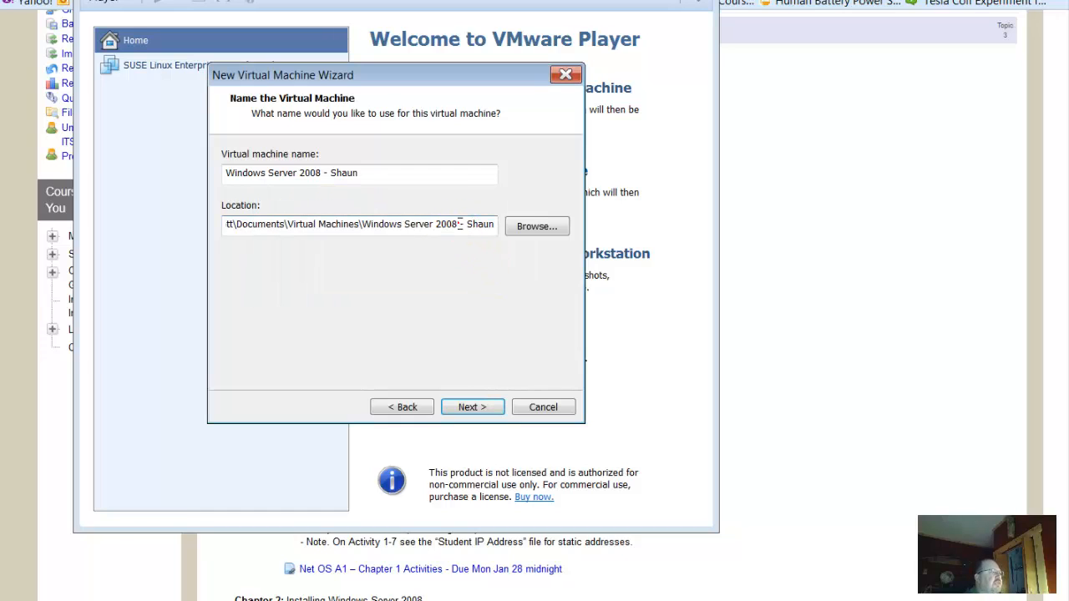
text(1)
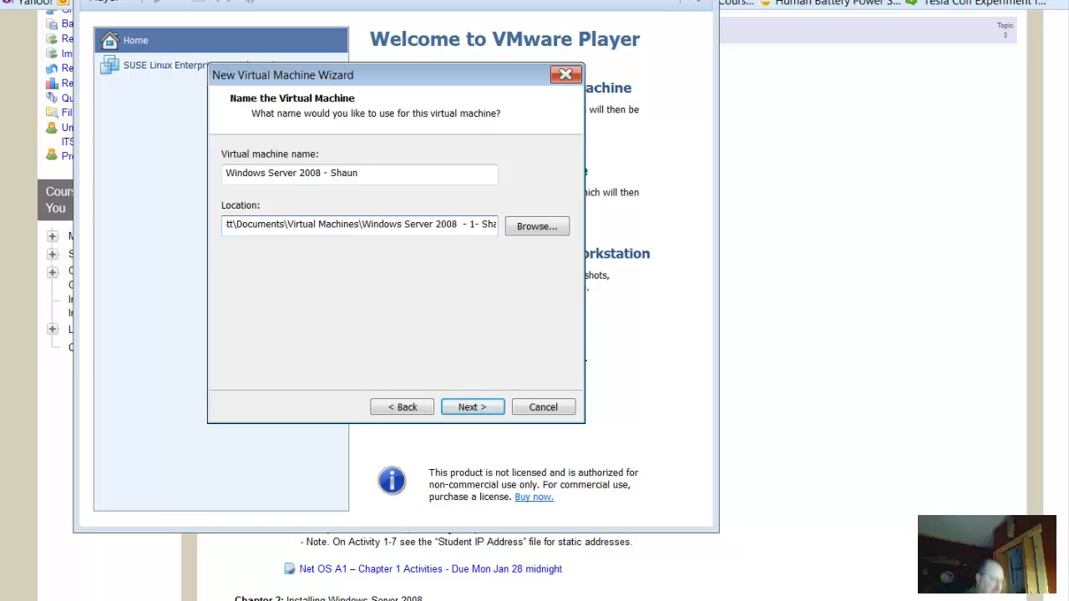
text(v)
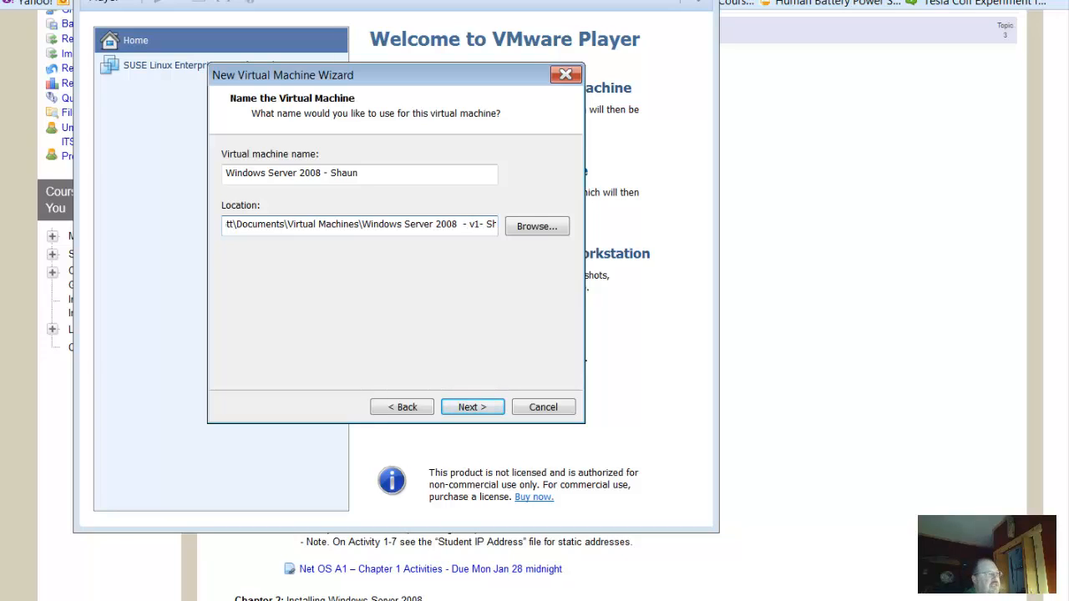
key(Left)
key(Left)
key(Left)
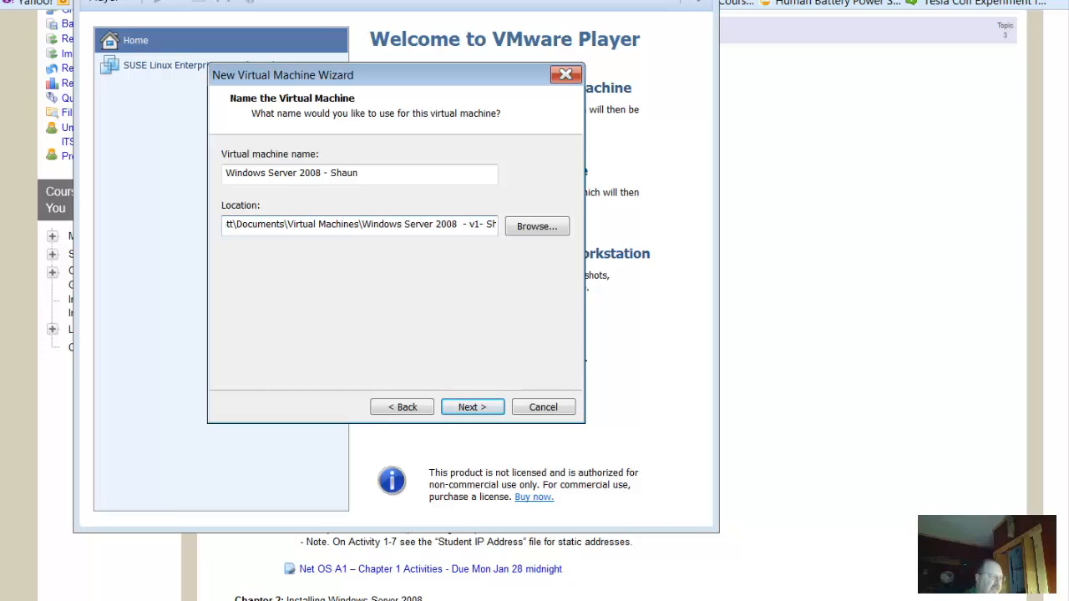
key(BackSpace)
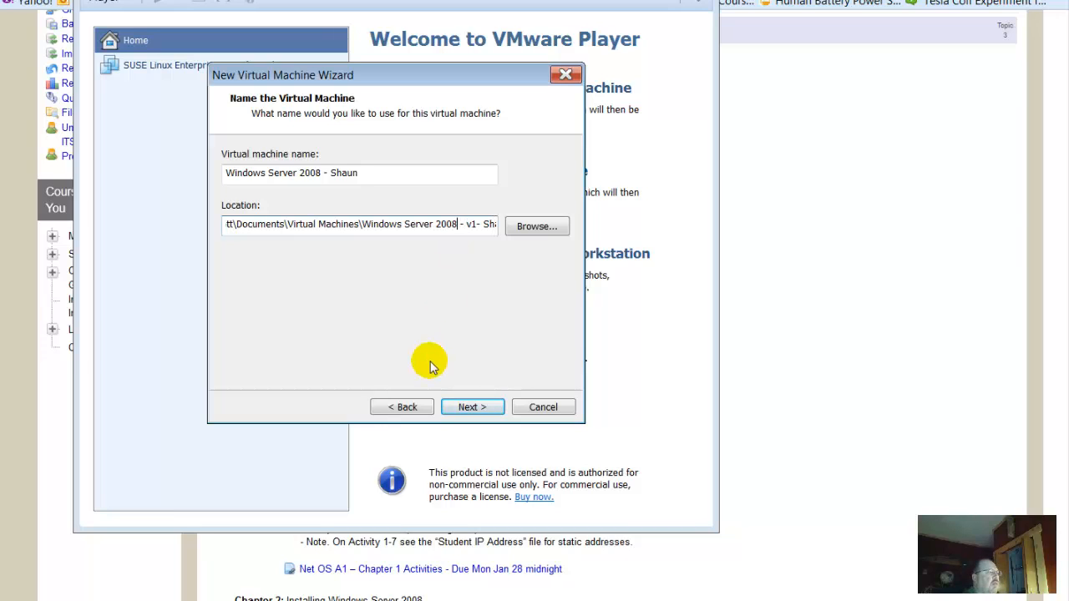
Keep the 40 GB virtual disk and store it as a single file
click(470, 407)
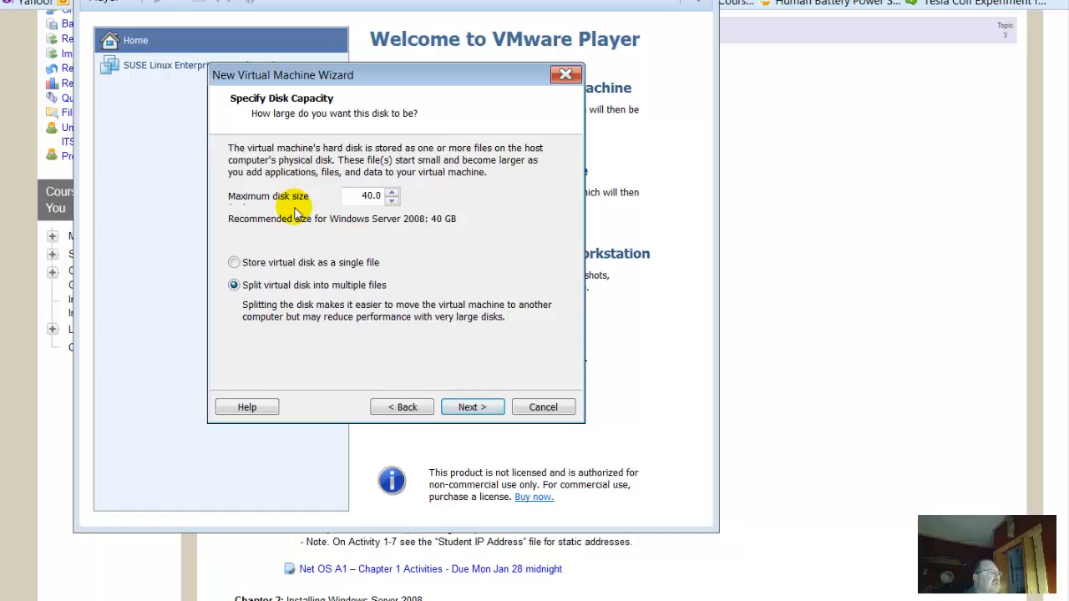
click(297, 263)
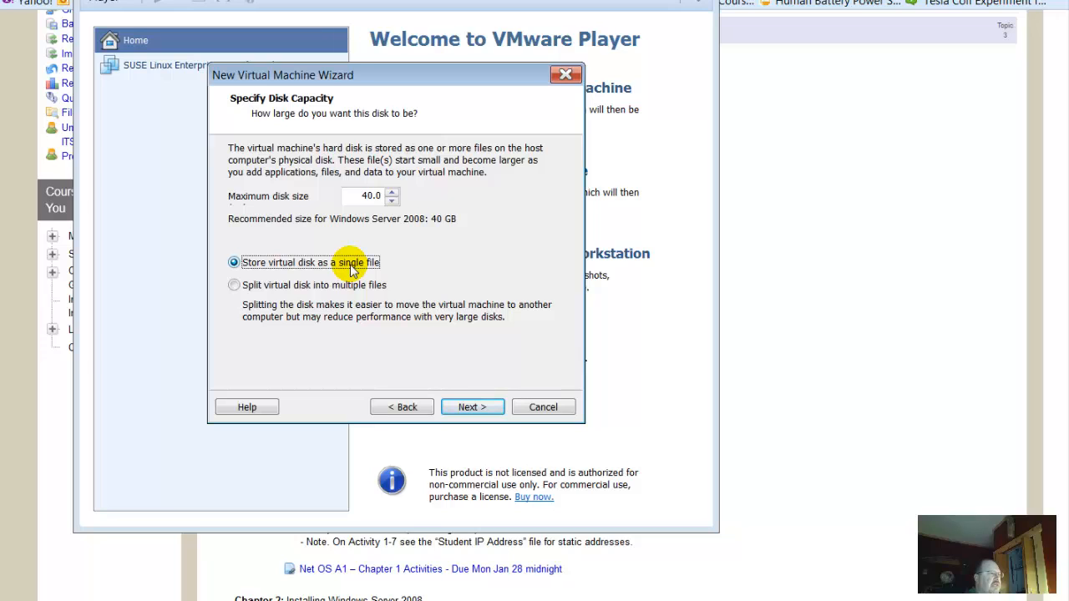
In Customize Hardware, set memory to 1448 MB and processors to 2 cores
click(470, 406)
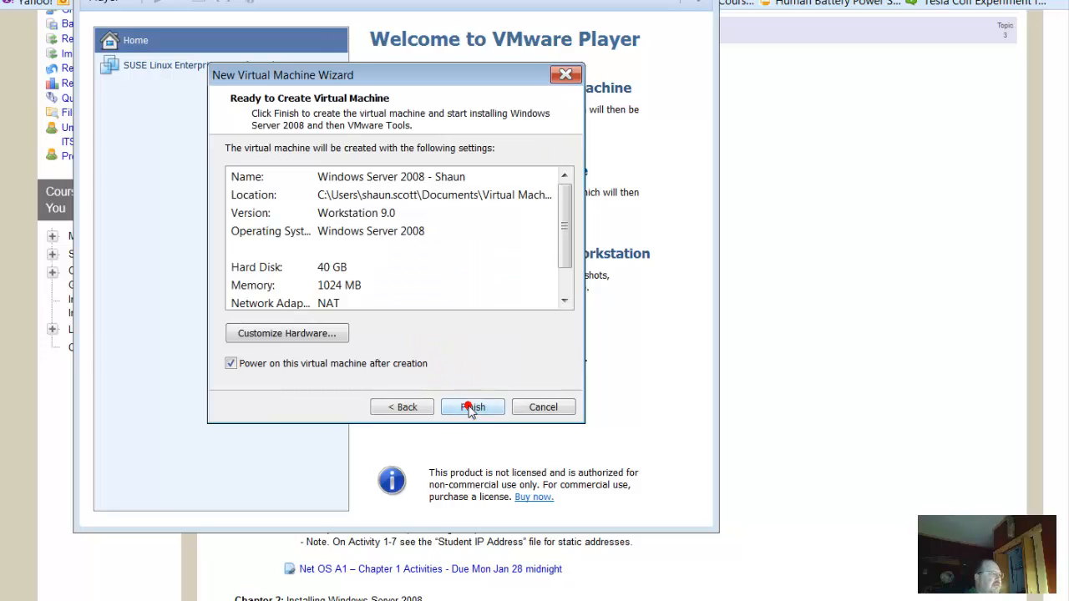
click(303, 333)
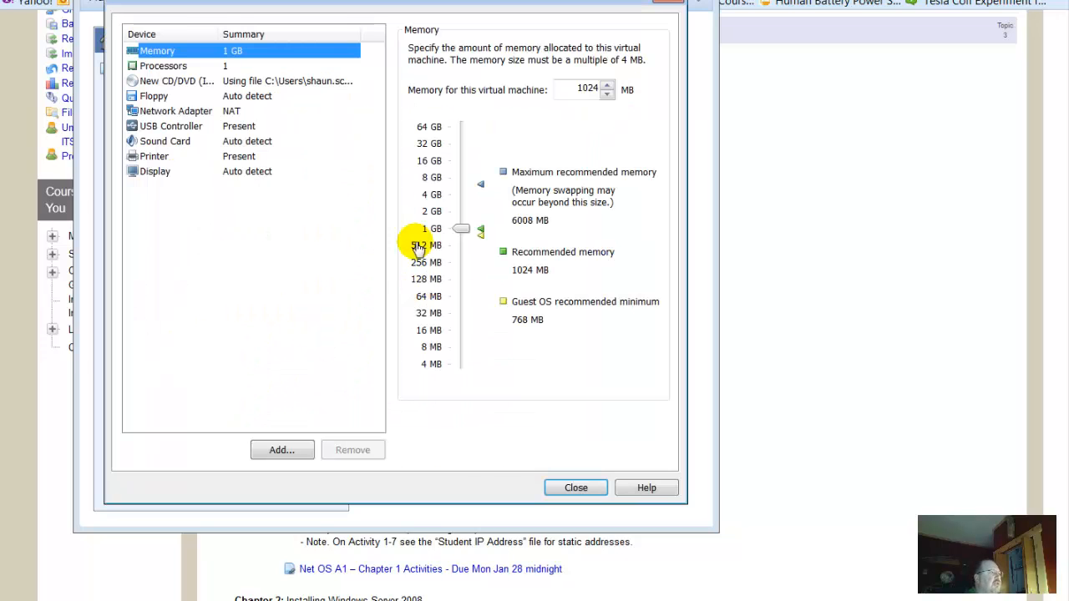
drag(462, 229, 462, 223)
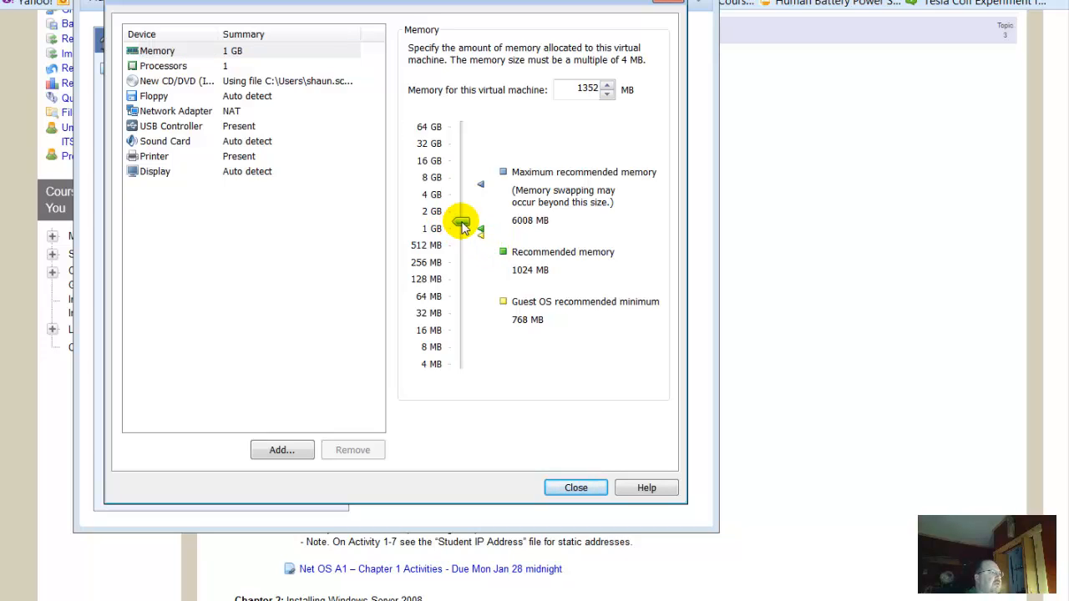
drag(462, 223, 461, 219)
click(190, 67)
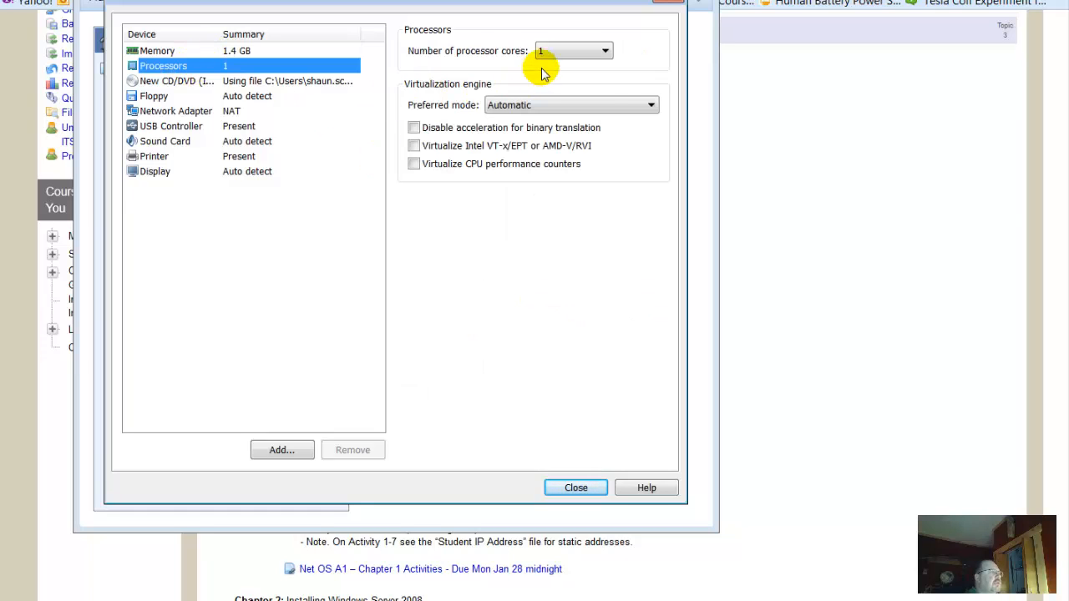
click(605, 51)
click(551, 79)
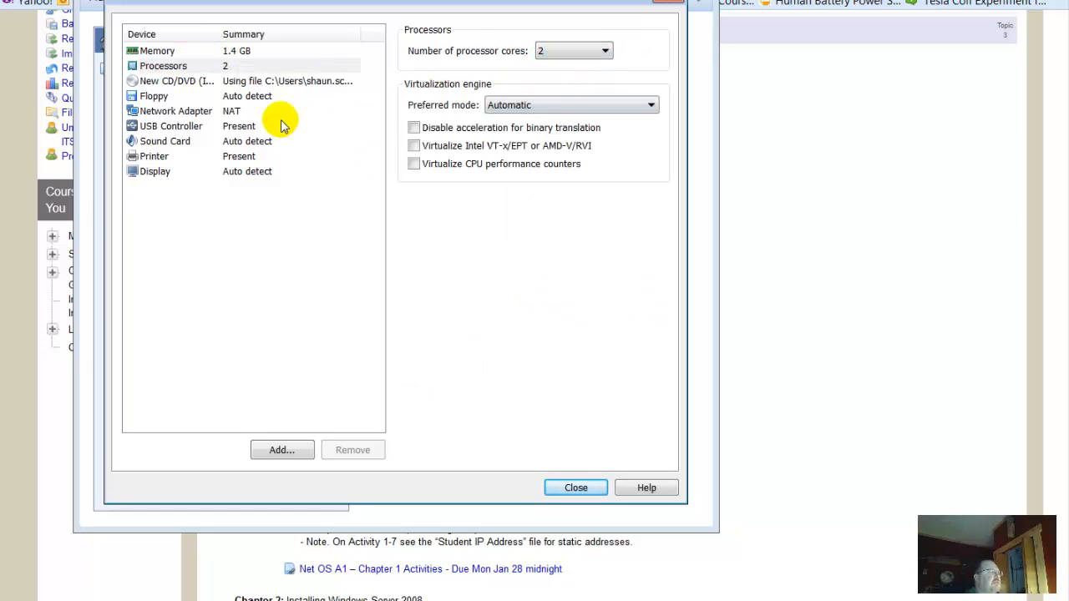
Switch the network adapter to Bridged, then create and power on the machine
click(180, 110)
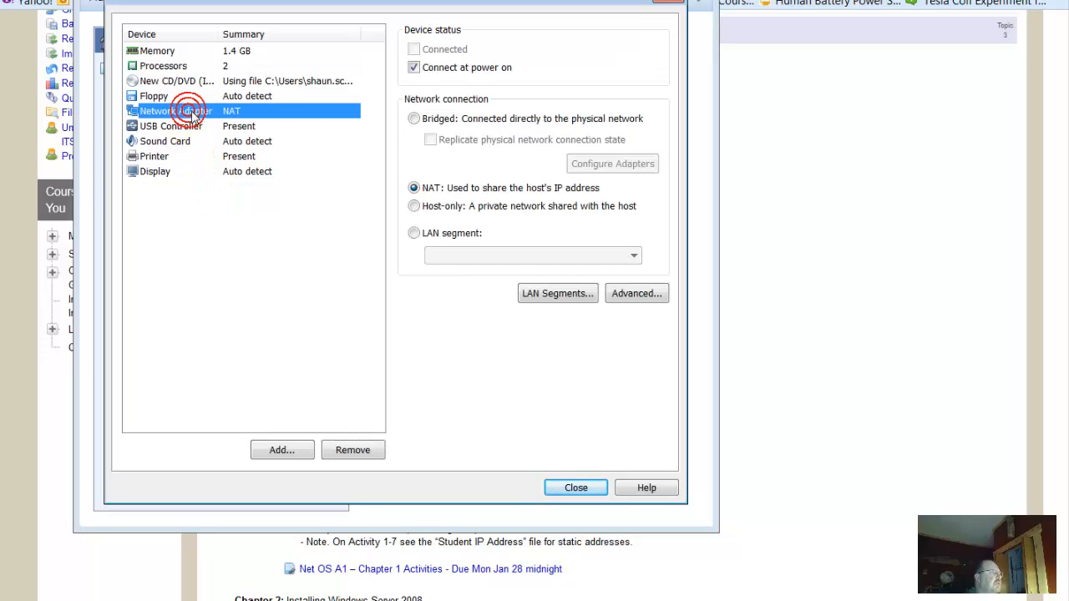
click(414, 119)
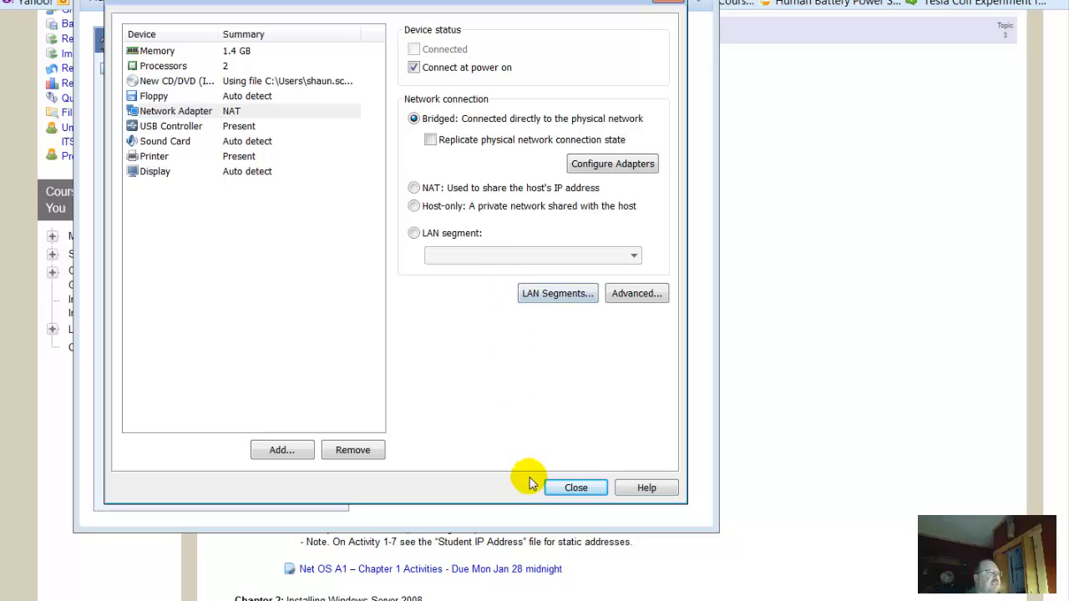
click(564, 487)
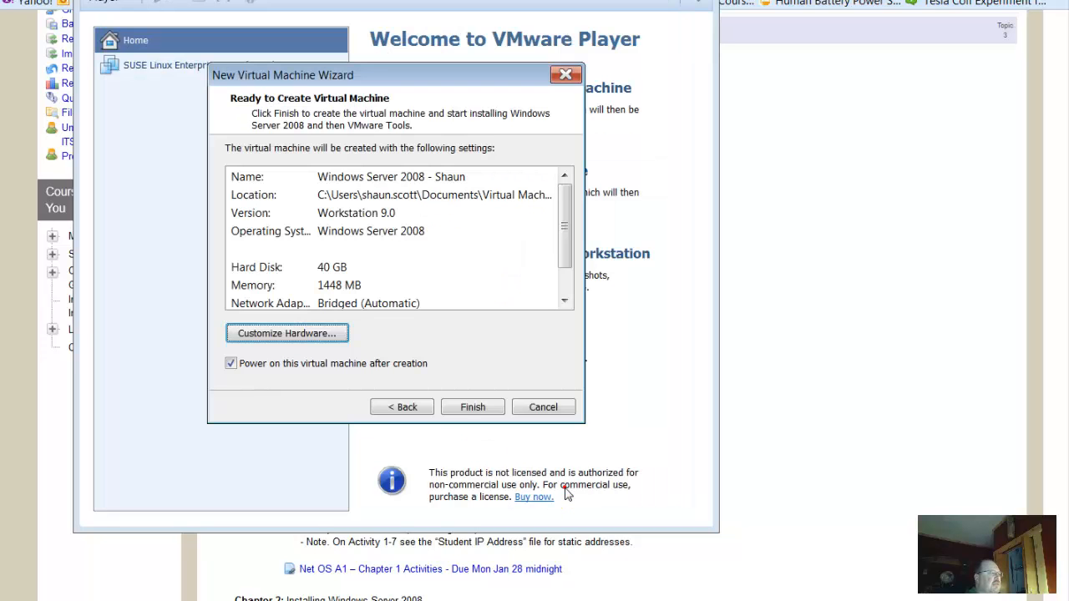
click(474, 406)
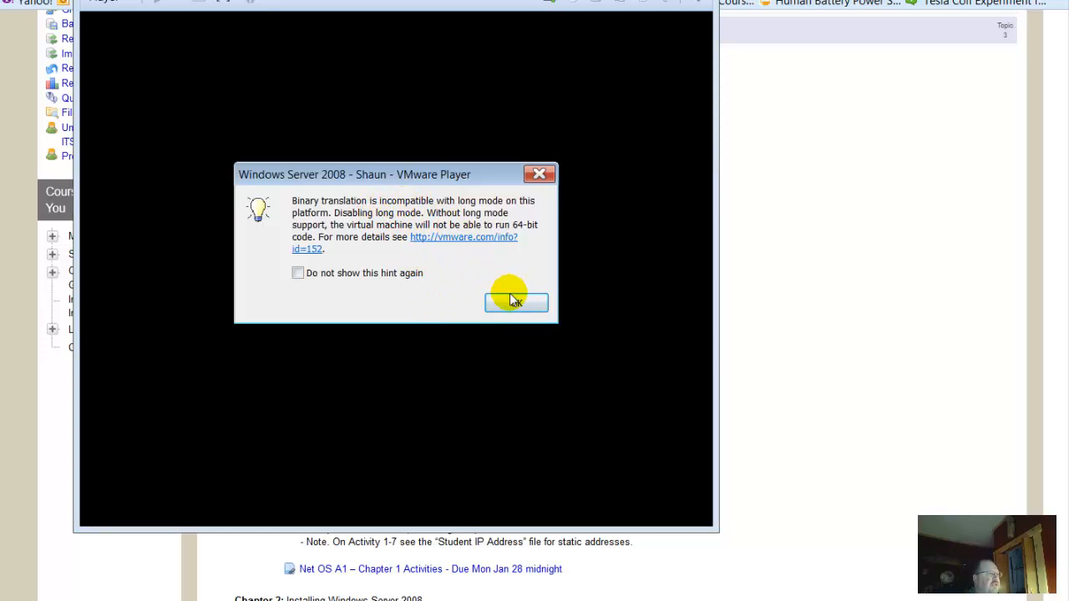
Dismiss the binary translation and Removable Devices hints and enlarge the machine window
click(514, 305)
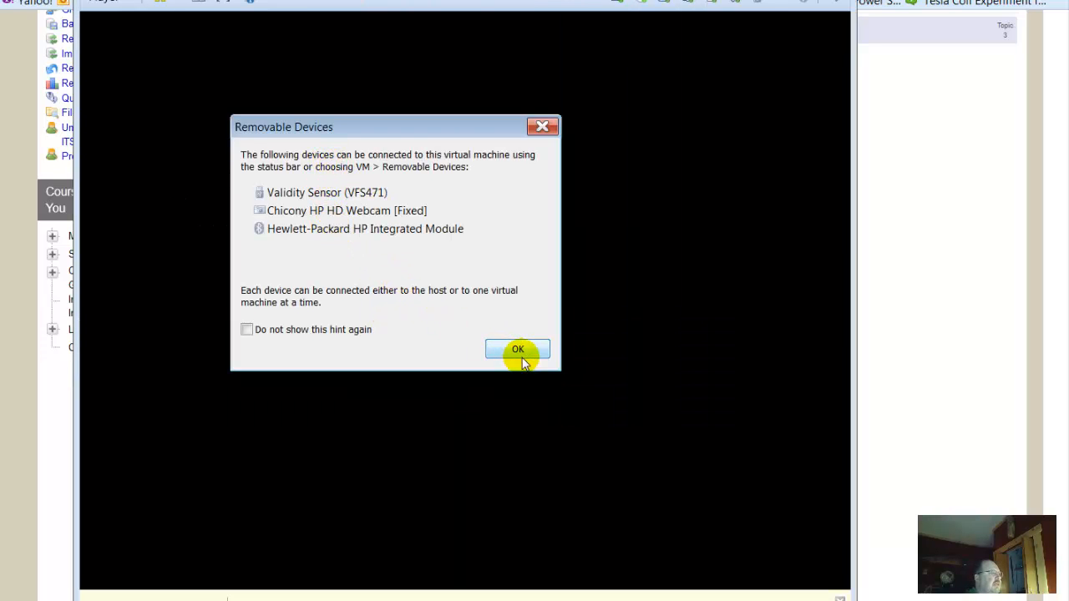
click(518, 350)
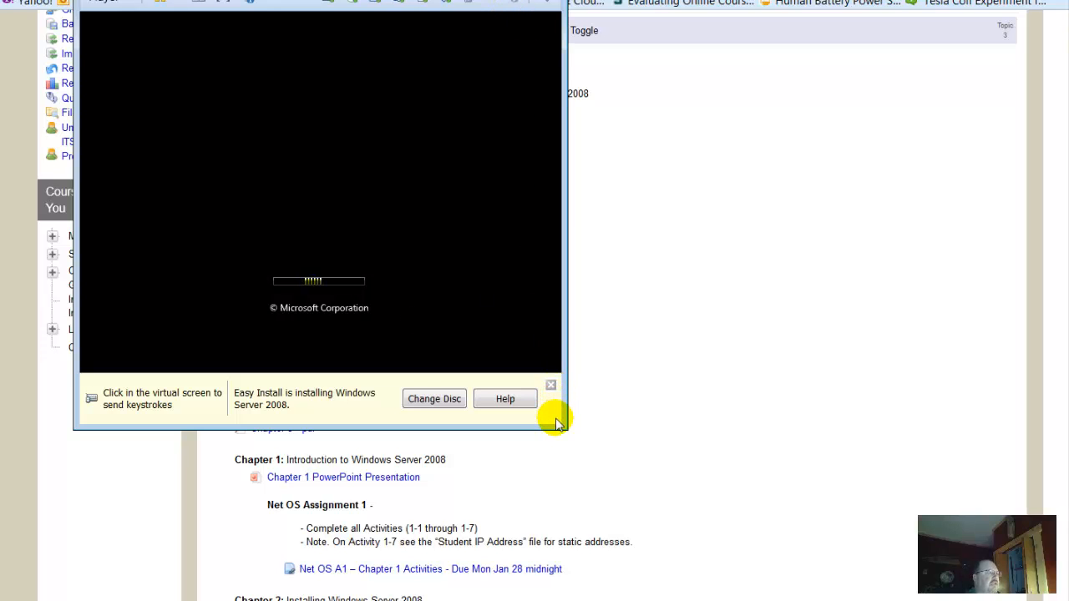
drag(559, 423, 806, 592)
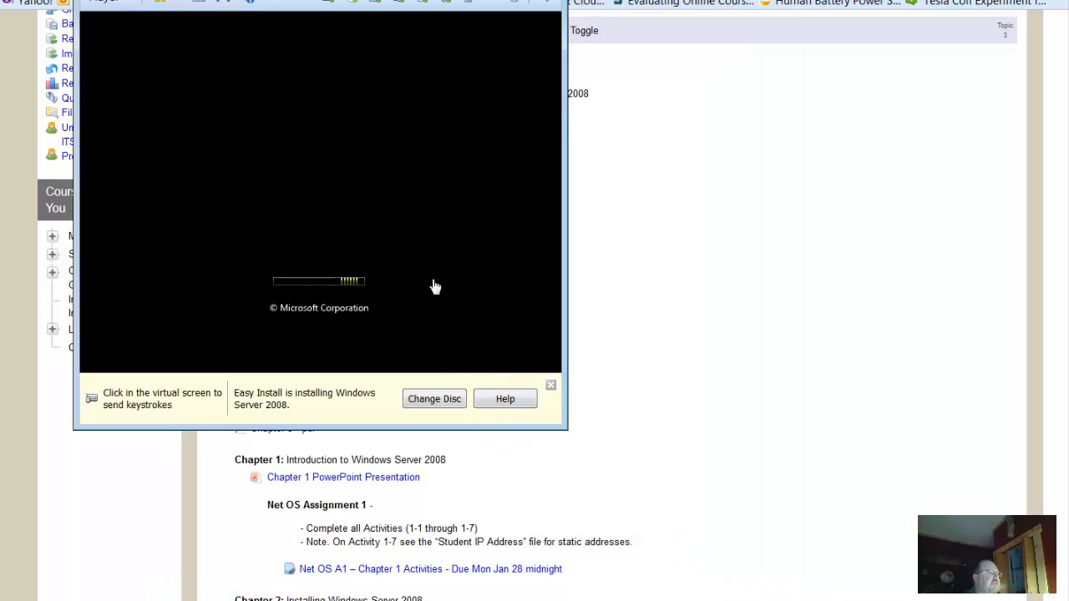